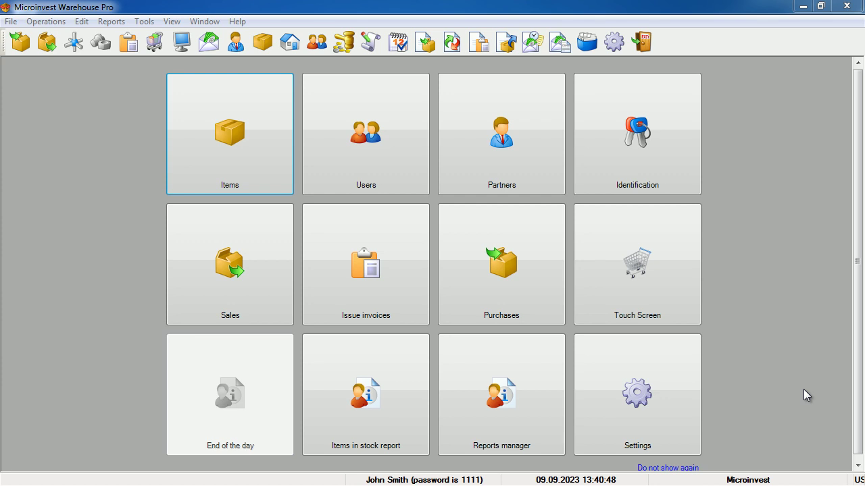
# - Open the Items catalogue and browse the Alcoholic, Liqueur, Rom and Non alcoholic groups
pyautogui.click(83, 22)
pyautogui.click(100, 53)
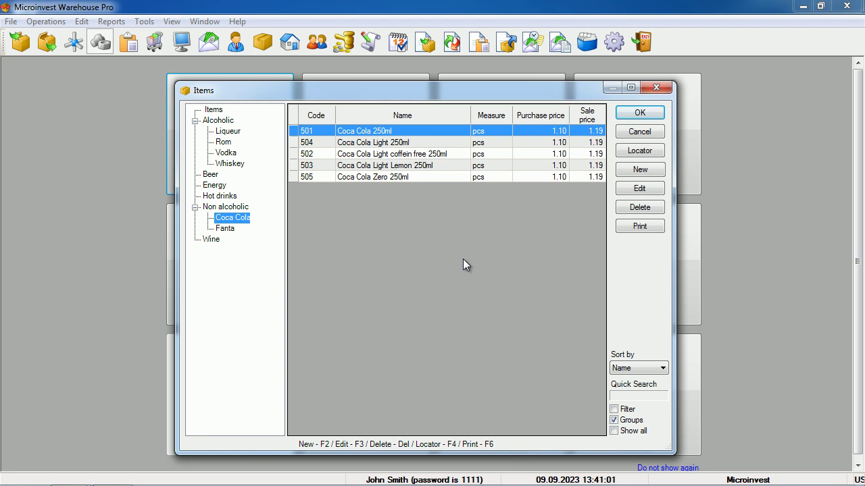
pyautogui.click(218, 121)
pyautogui.click(226, 133)
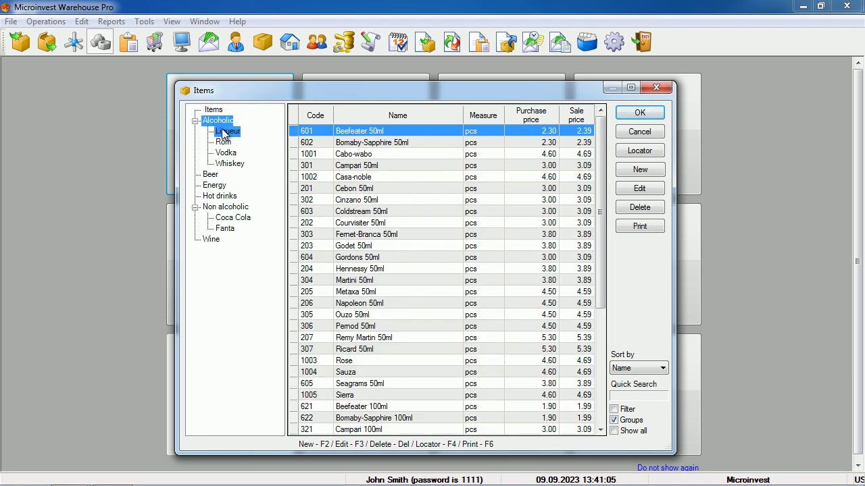
pyautogui.click(226, 143)
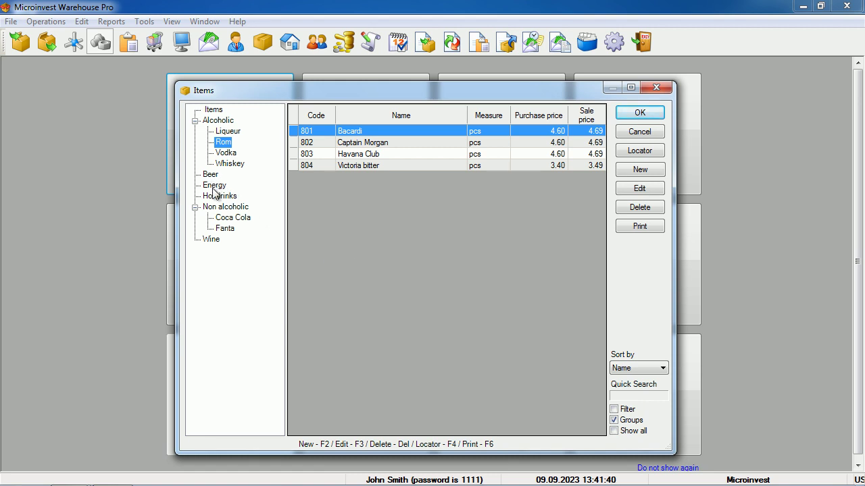
pyautogui.click(223, 209)
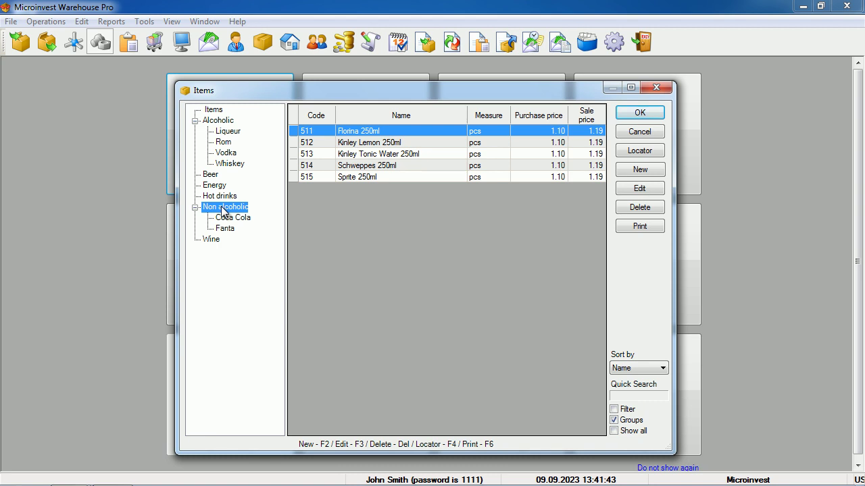
pyautogui.click(622, 173)
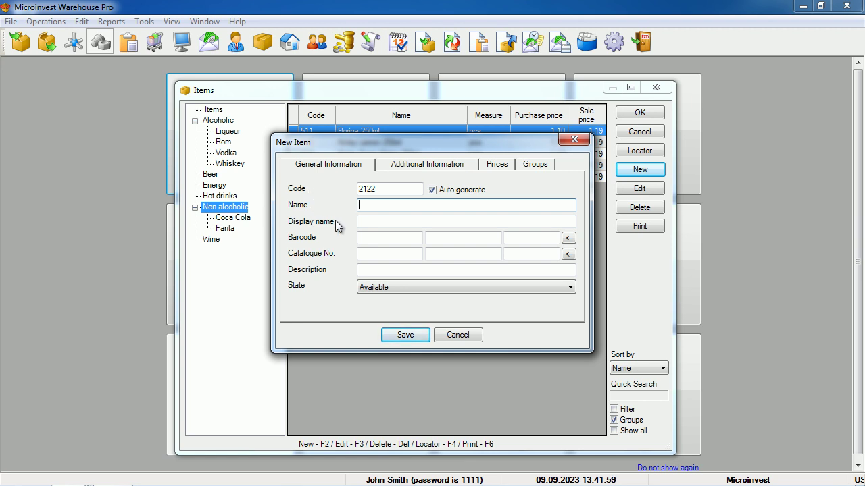
pyautogui.click(361, 237)
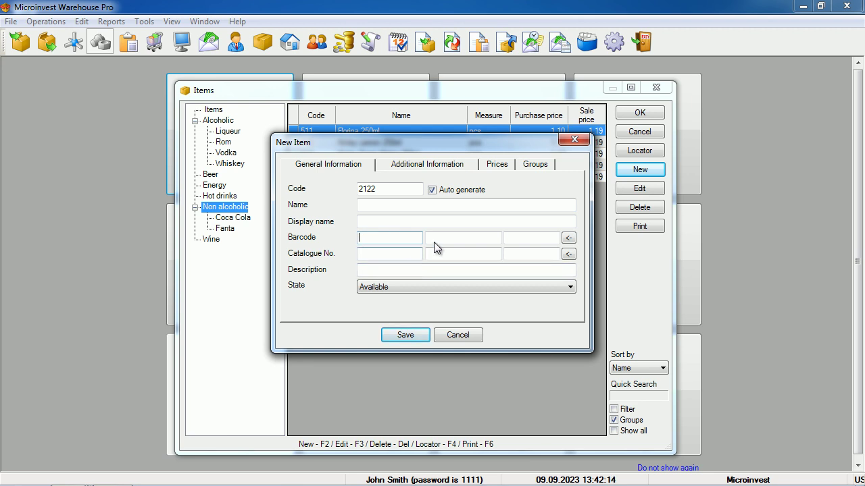
pyautogui.click(439, 163)
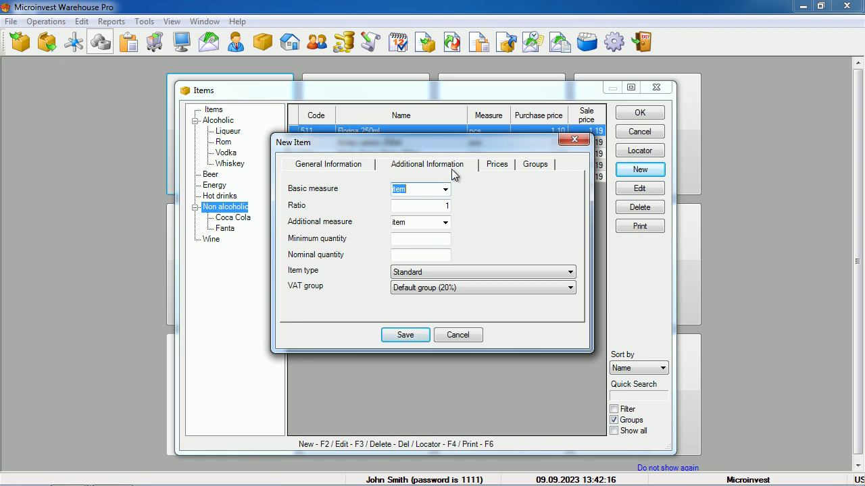
pyautogui.click(445, 223)
pyautogui.click(445, 223)
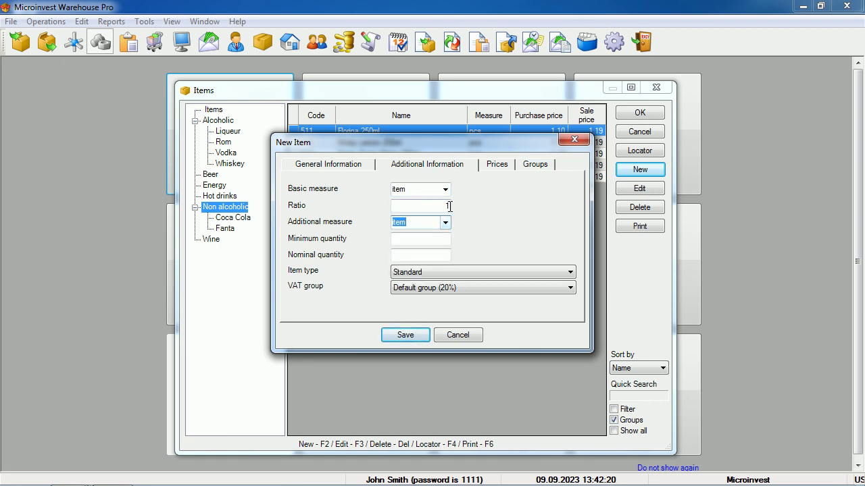
pyautogui.click(471, 334)
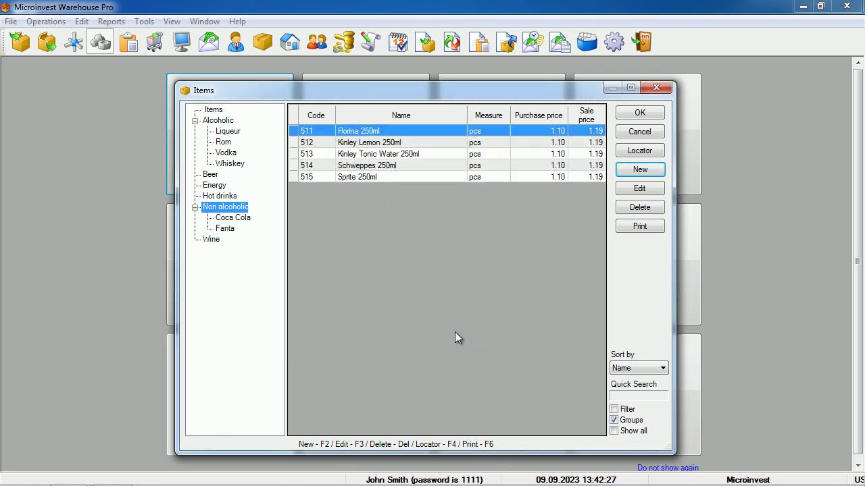
# - In the Non alcoholic group, start a new item named 'Mineral water 1L'
pyautogui.click(223, 211)
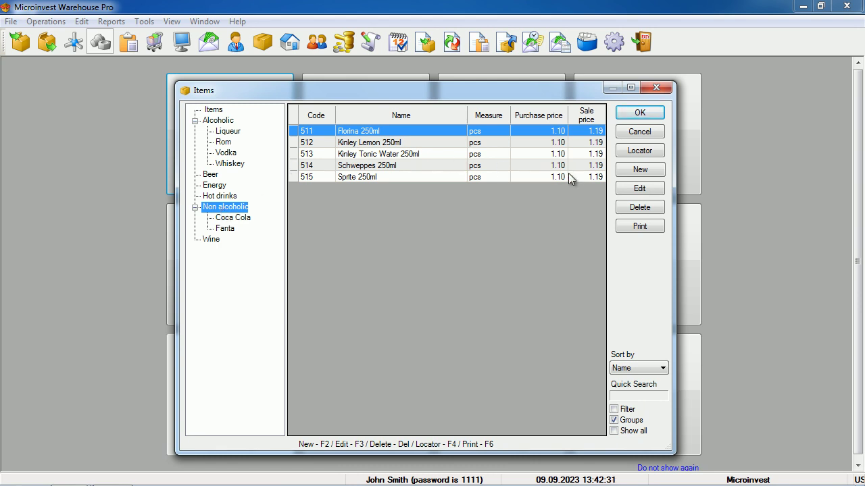
pyautogui.click(629, 171)
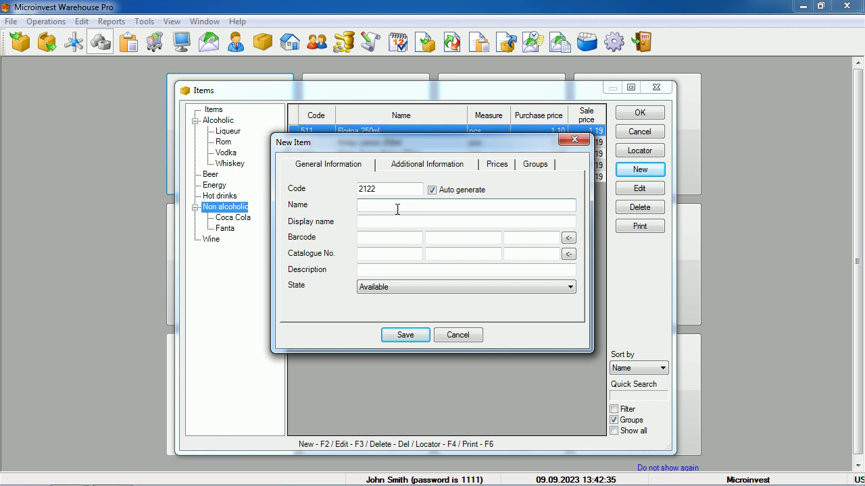
pyautogui.write('Mineral water 1L')
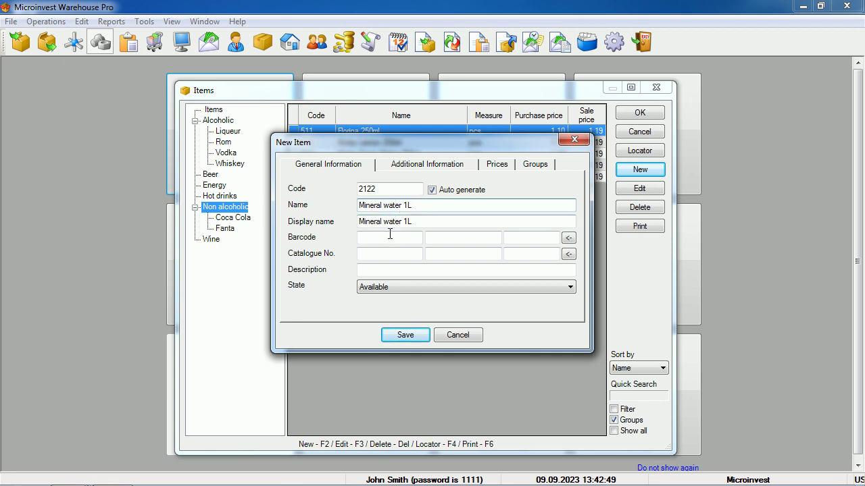
pyautogui.click(380, 237)
pyautogui.write('3800000')
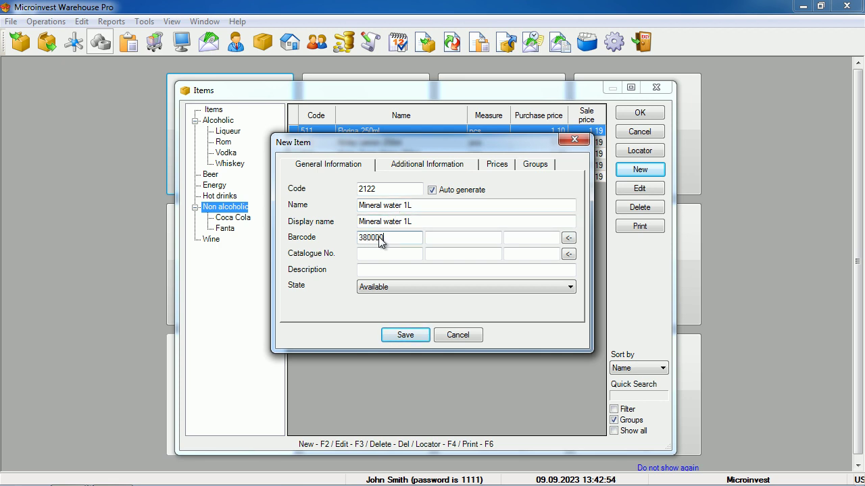
pyautogui.write('0602740')
pyautogui.click(375, 269)
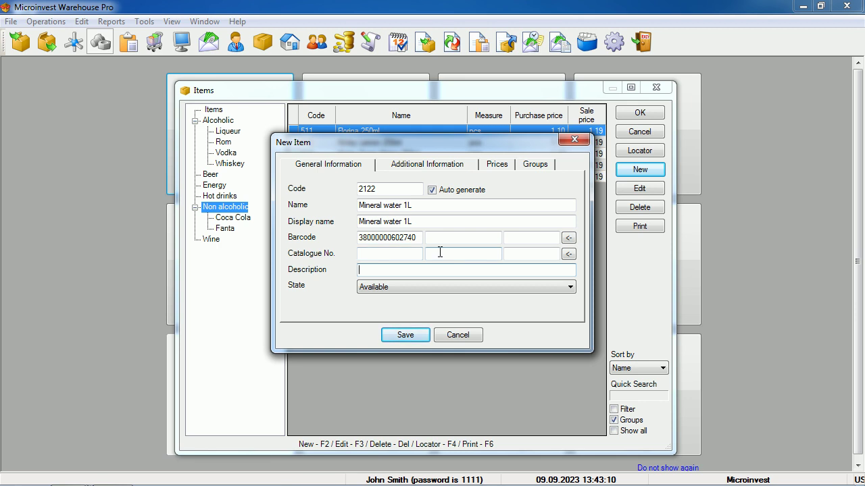
pyautogui.click(568, 240)
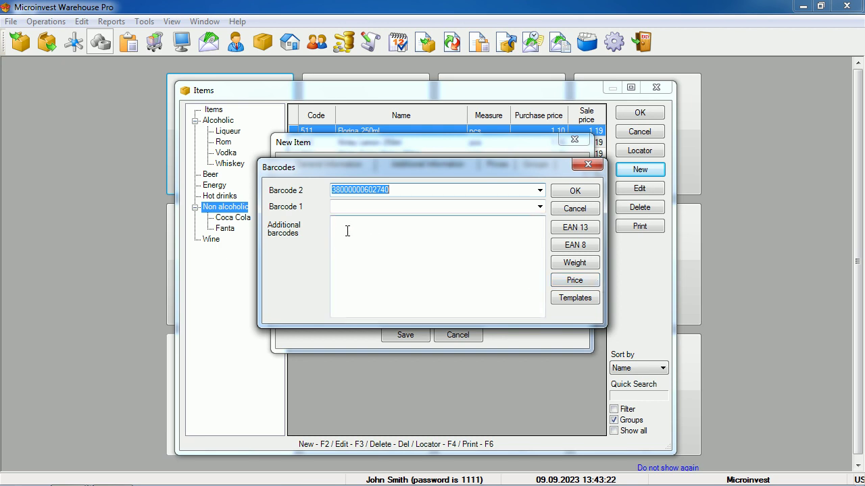
pyautogui.click(568, 196)
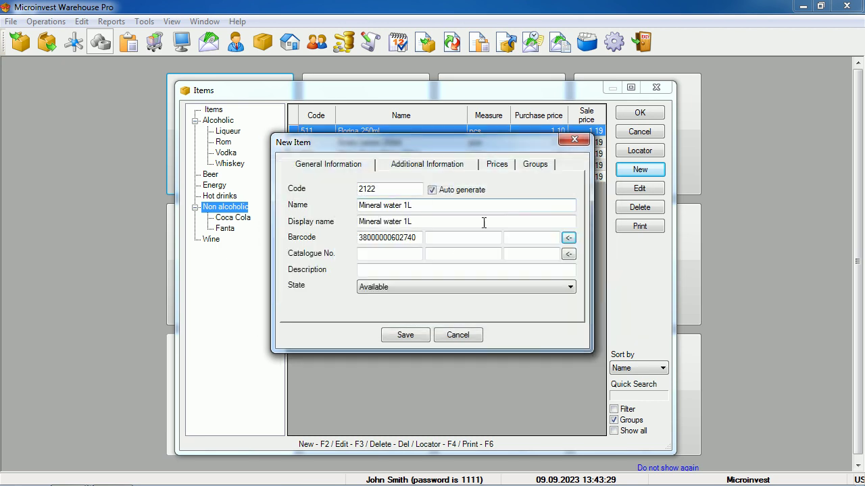
# - Set the measures to ratio 12, basic measure item and additional measure packing
pyautogui.click(397, 166)
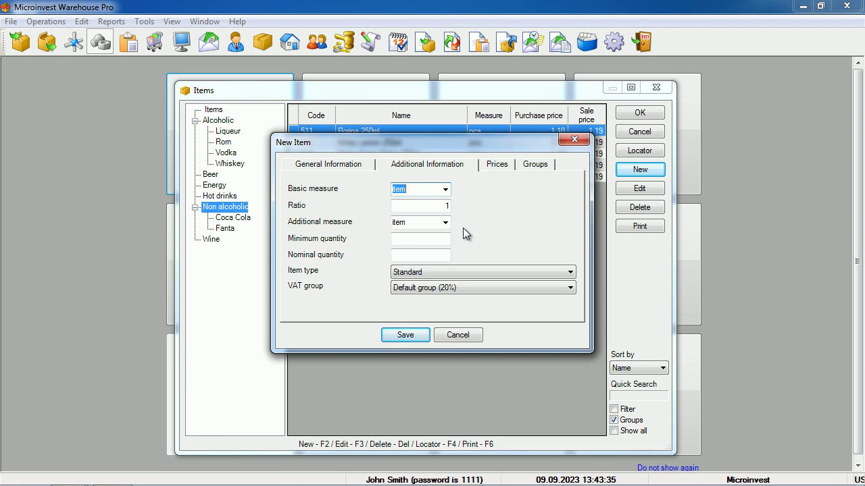
pyautogui.click(437, 205)
pyautogui.write('12')
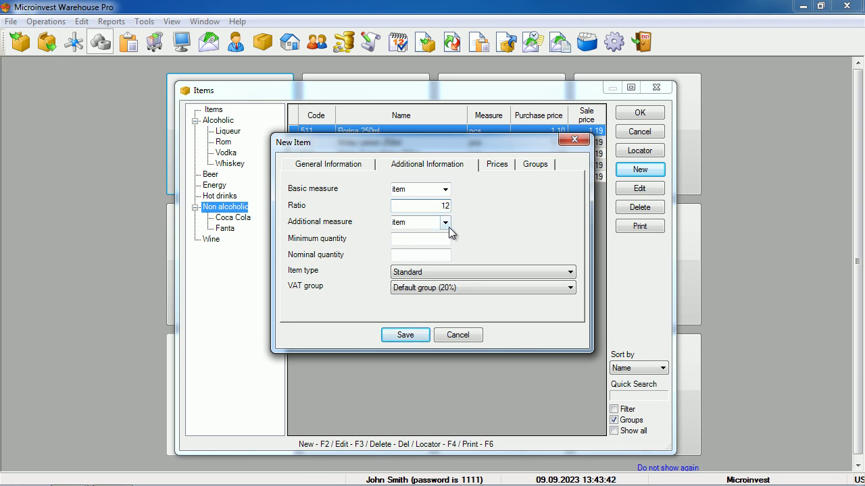
pyautogui.click(445, 190)
pyautogui.click(445, 192)
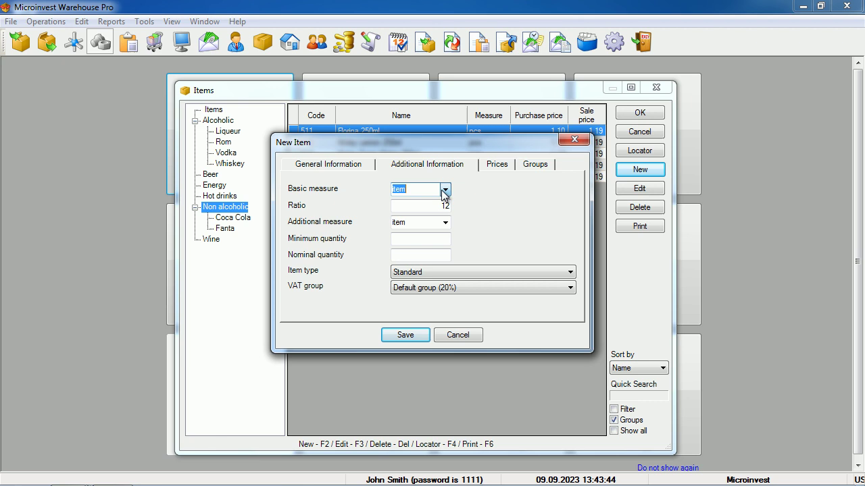
pyautogui.click(446, 221)
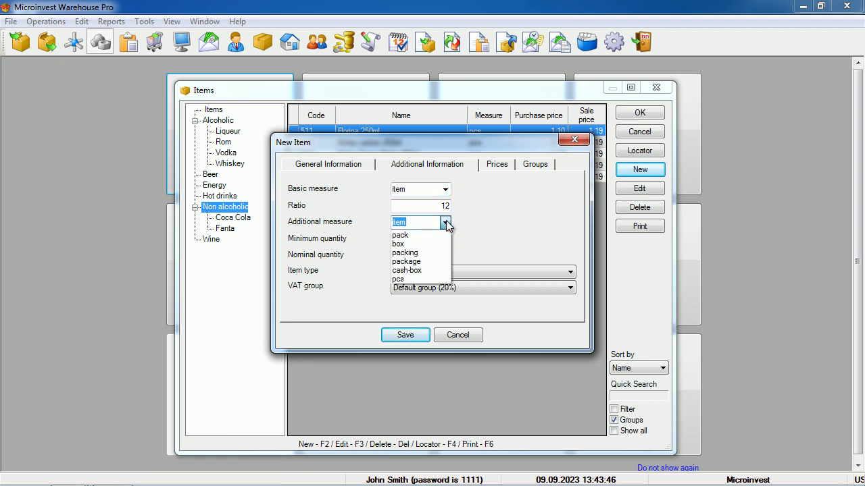
pyautogui.click(425, 252)
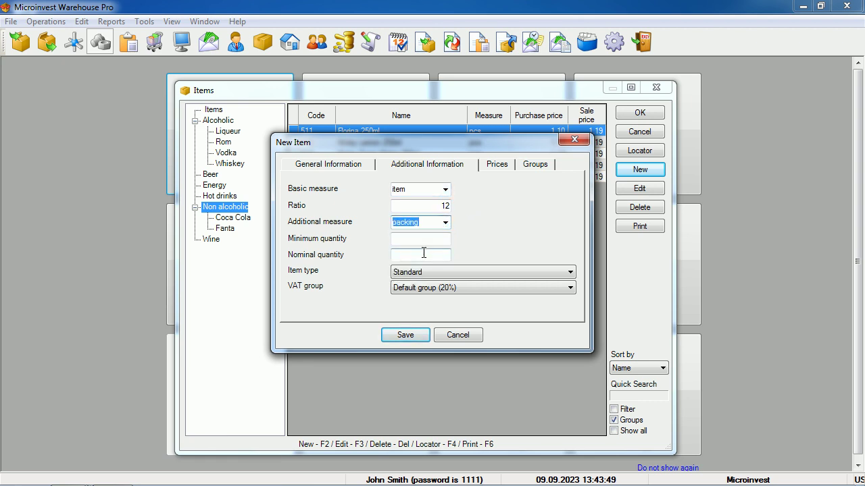
# - Enter minimum quantity 10 and nominal quantity 120, keeping VAT group Default group (20%)
pyautogui.click(427, 242)
pyautogui.write('10')
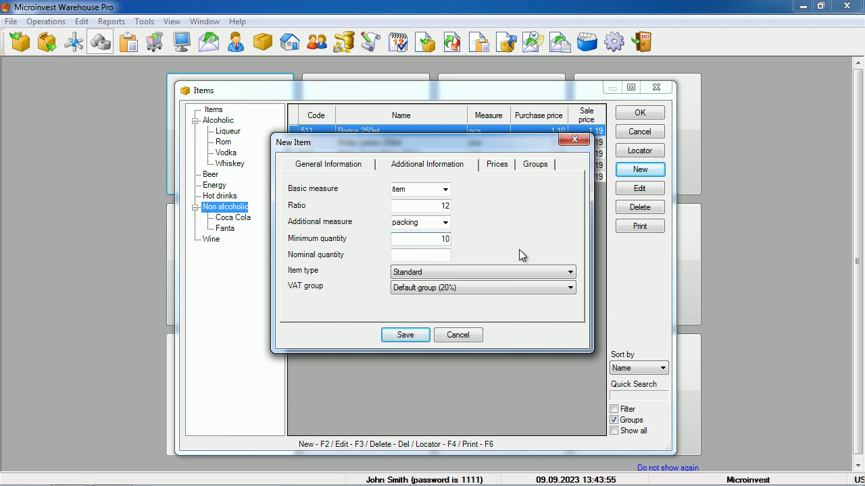
pyautogui.click(447, 255)
pyautogui.write('120')
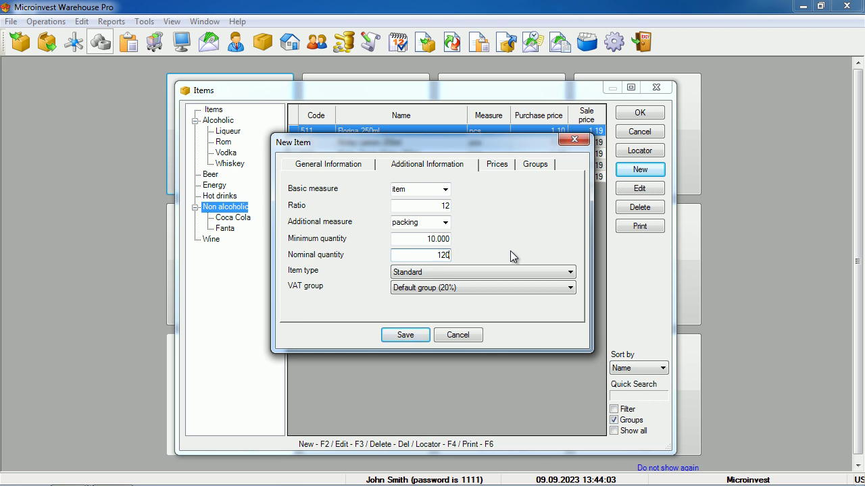
pyautogui.click(570, 288)
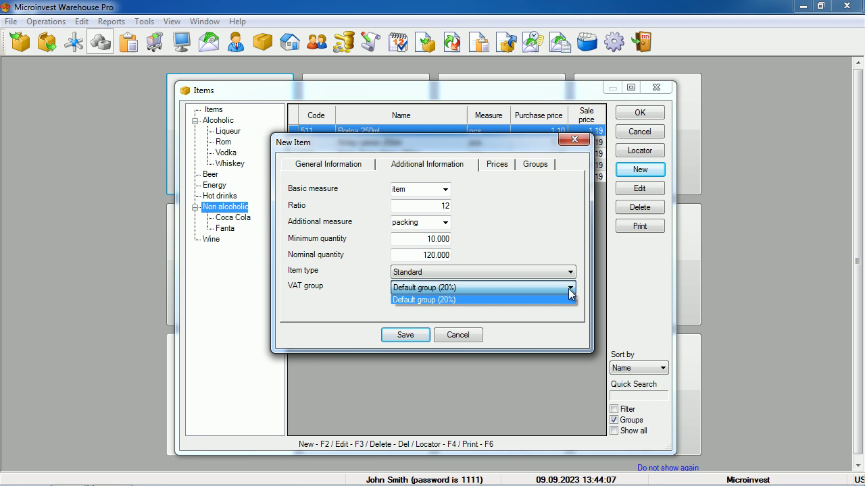
pyautogui.click(570, 291)
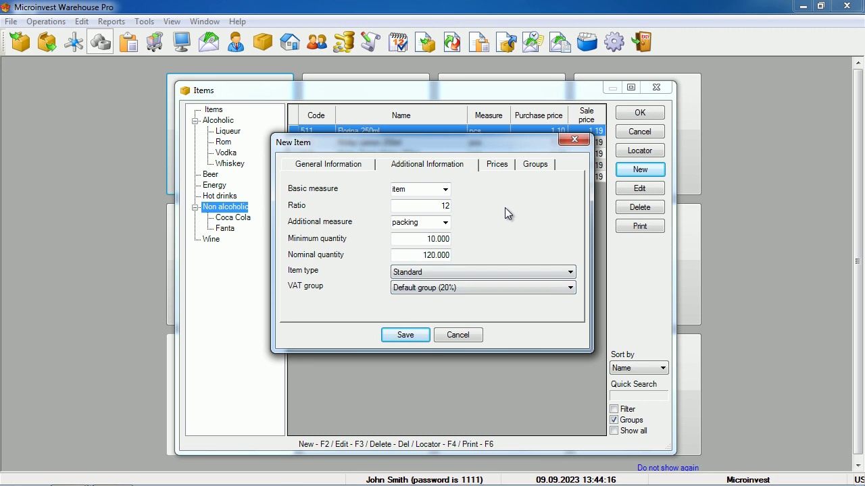
# - Enter retail price 12.30, copy it to all price fields, then set wholesale to 11.50
pyautogui.click(497, 164)
pyautogui.write('12')
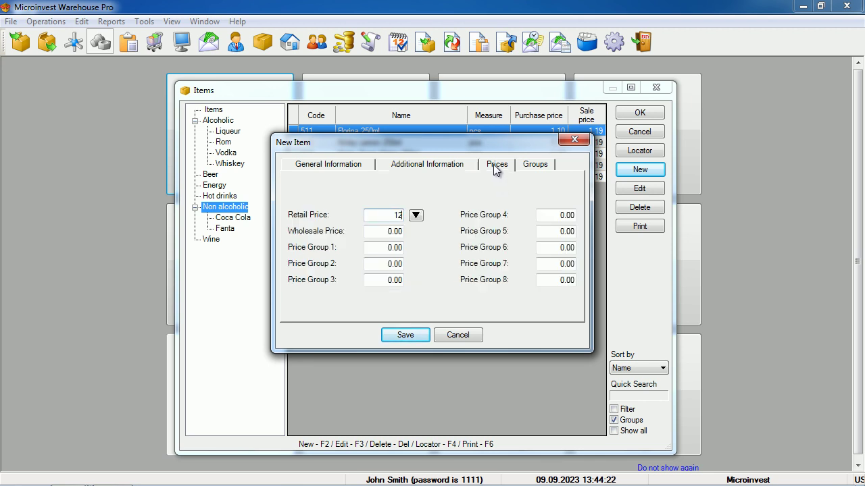
pyautogui.write('.30')
pyautogui.click(417, 215)
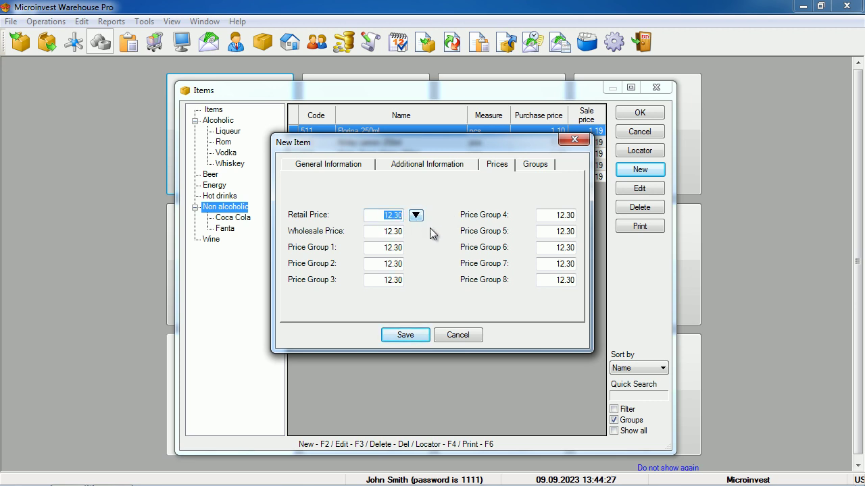
pyautogui.click(387, 233)
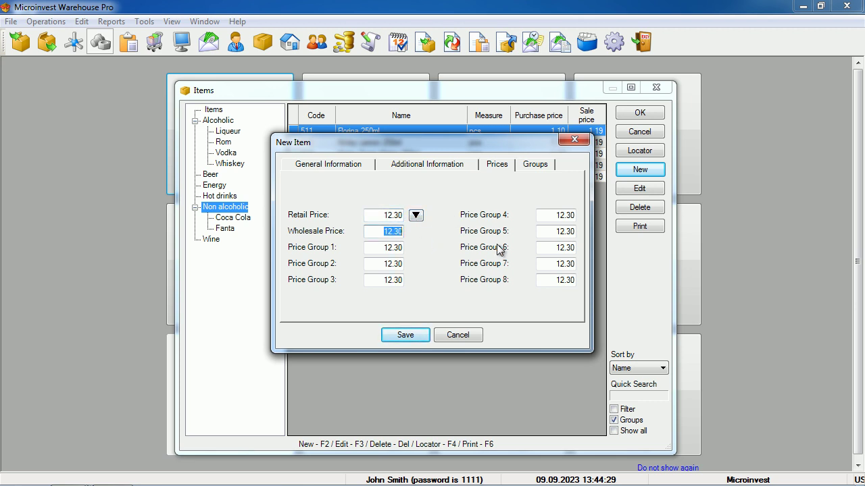
pyautogui.write('11.50')
# - Create and save a new item group named 'Mineral water' for the item
pyautogui.click(533, 165)
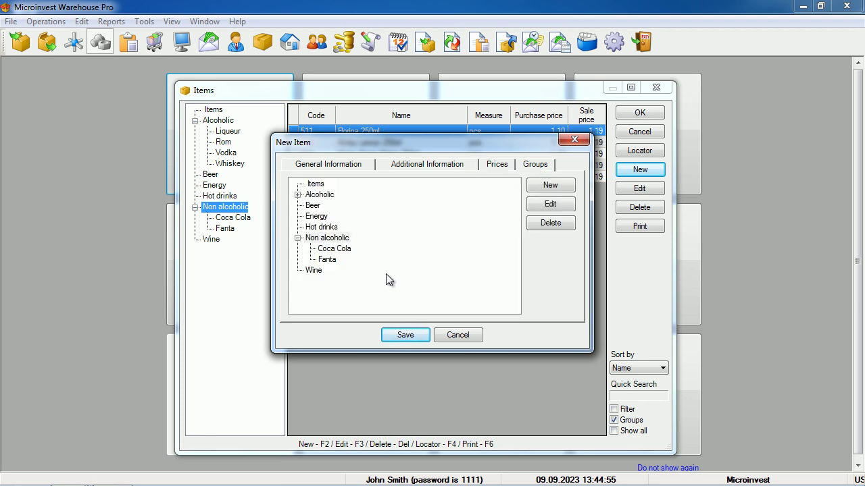
pyautogui.click(348, 250)
pyautogui.click(331, 259)
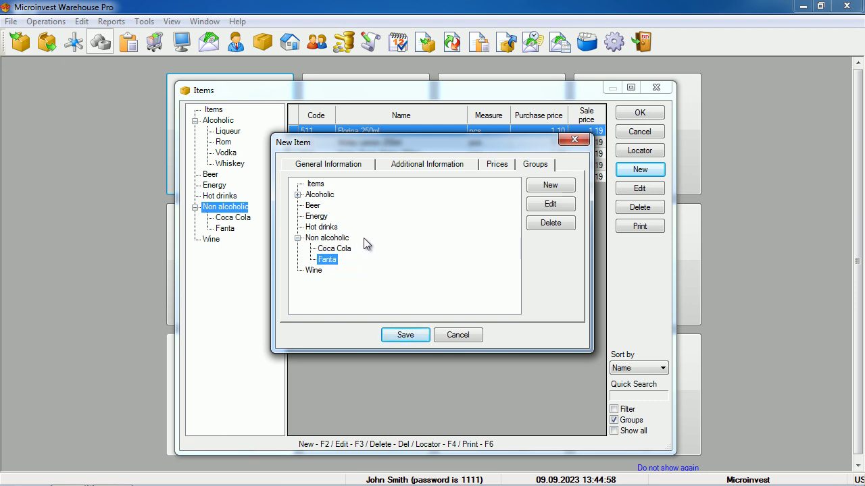
pyautogui.click(340, 239)
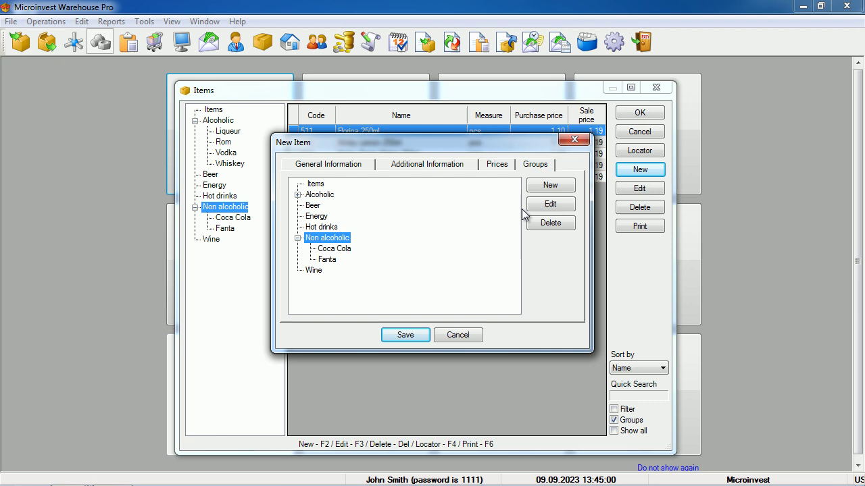
pyautogui.click(537, 192)
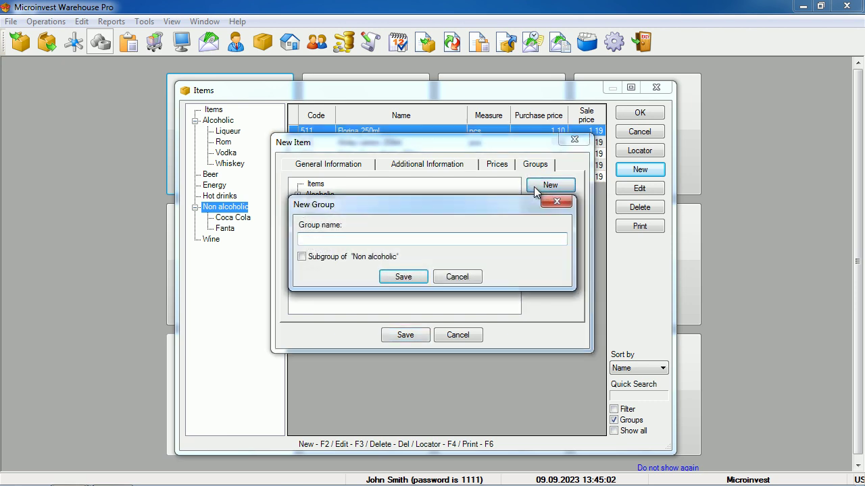
pyautogui.write('Mineral')
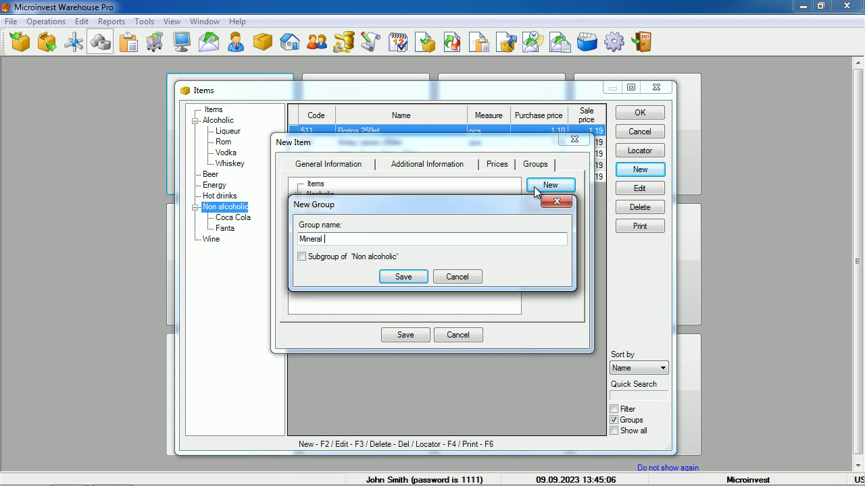
pyautogui.write(' water')
pyautogui.click(403, 277)
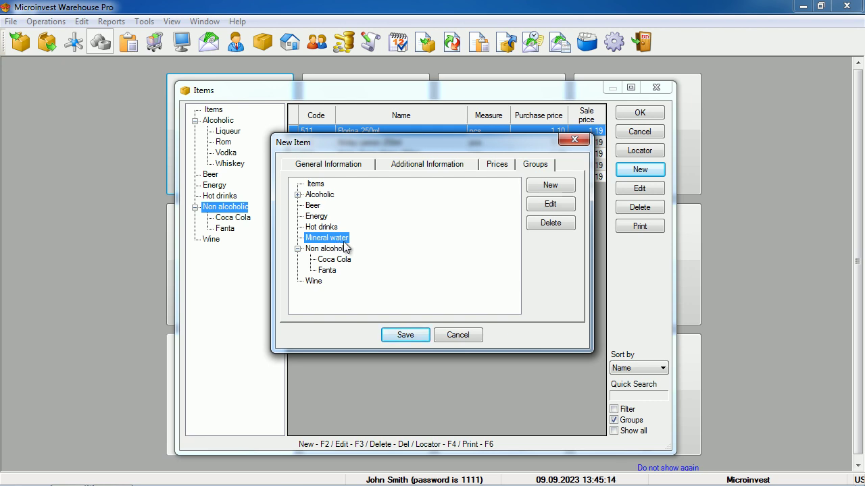
# - Save Mineral water 1L and list the Mineral water group's items
pyautogui.click(414, 342)
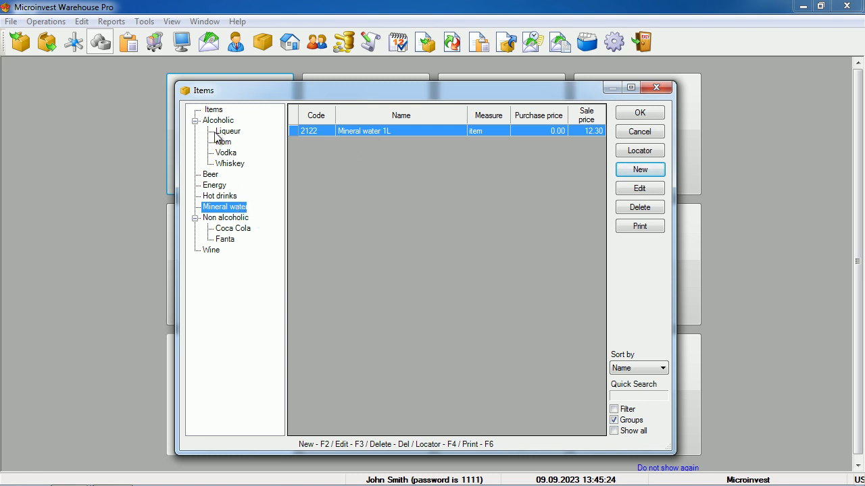
pyautogui.click(227, 229)
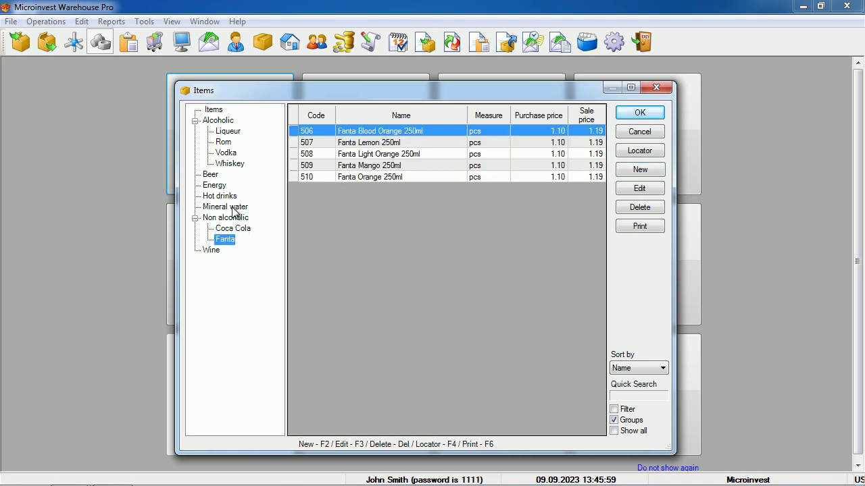
pyautogui.click(231, 208)
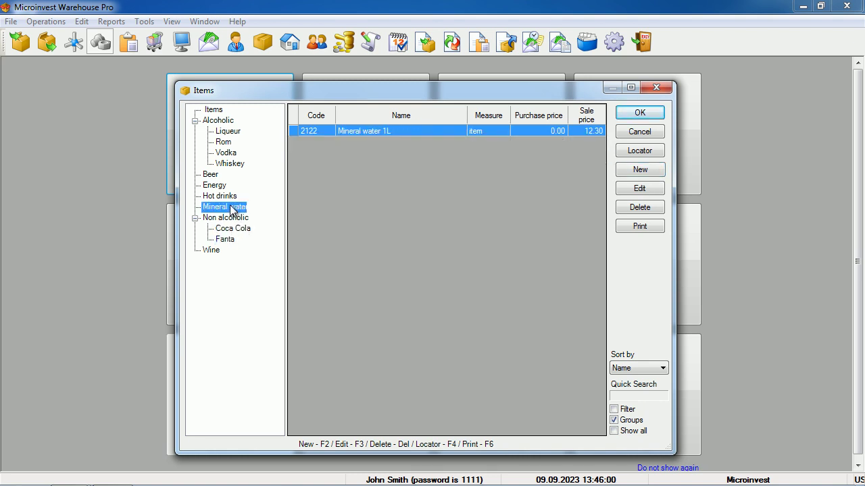
pyautogui.click(634, 191)
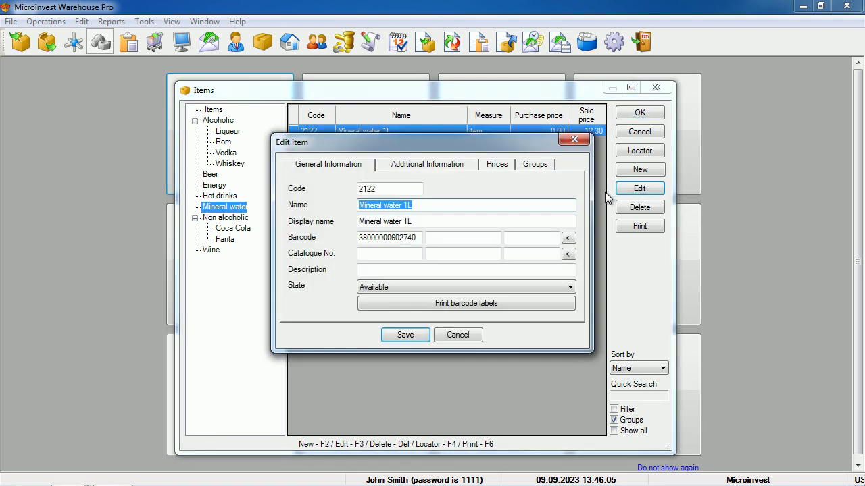
pyautogui.click(450, 238)
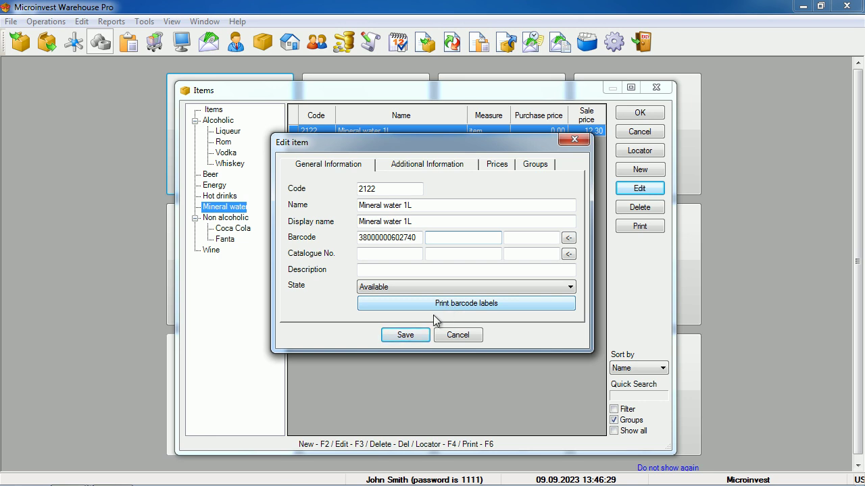
pyautogui.click(400, 334)
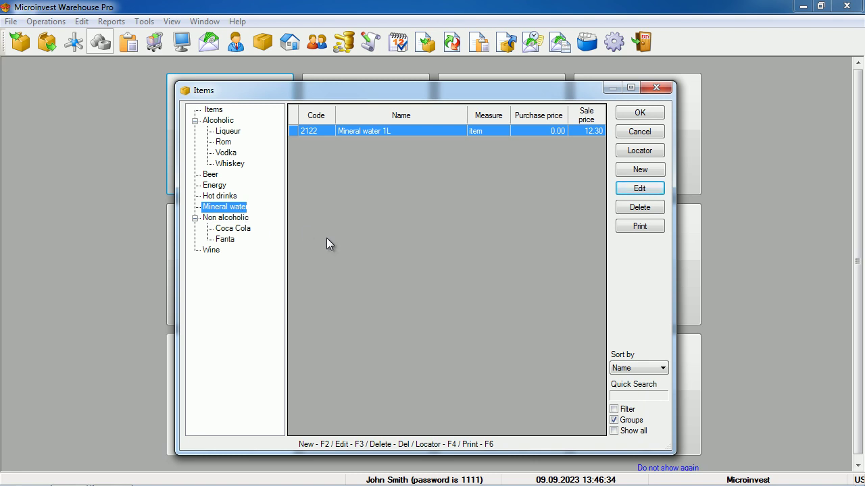
# - In the Fanta group, select the Fanta Lemon, Light Orange and Orange 250ml rows
pyautogui.click(225, 240)
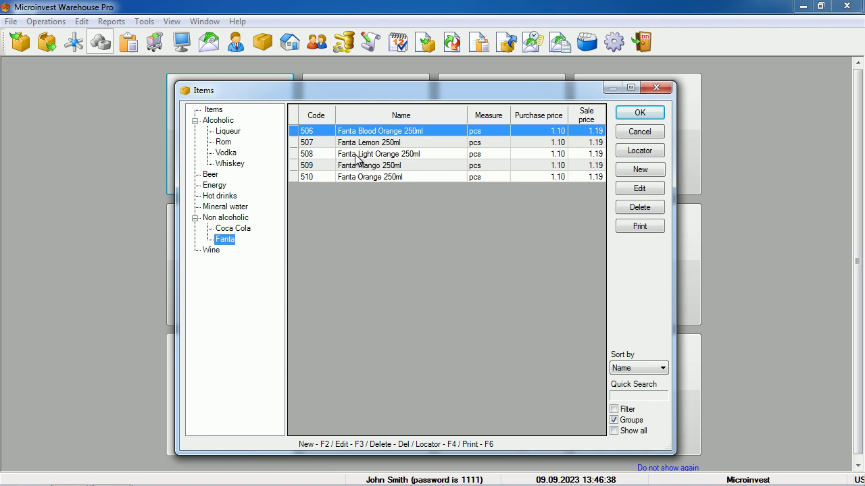
pyautogui.click(358, 143)
pyautogui.keyDown('ctrl'); pyautogui.click(360, 155); pyautogui.keyUp('ctrl')
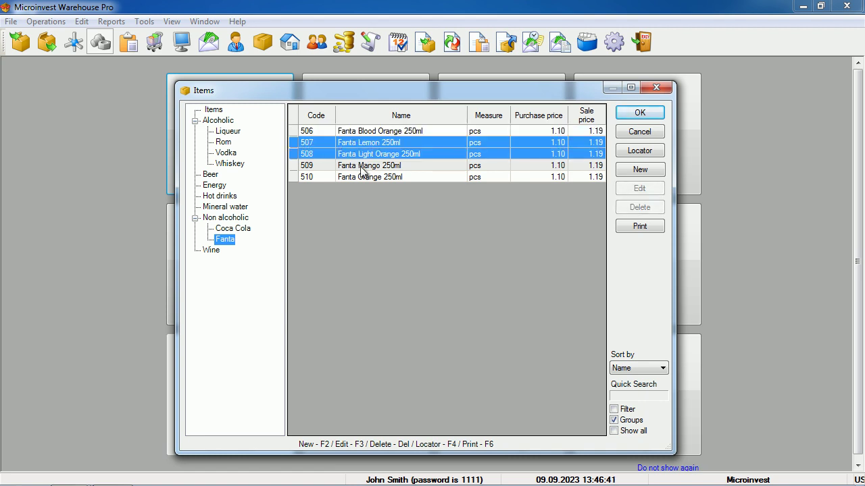
pyautogui.moveTo(361, 179); pyautogui.dragTo(246, 234)
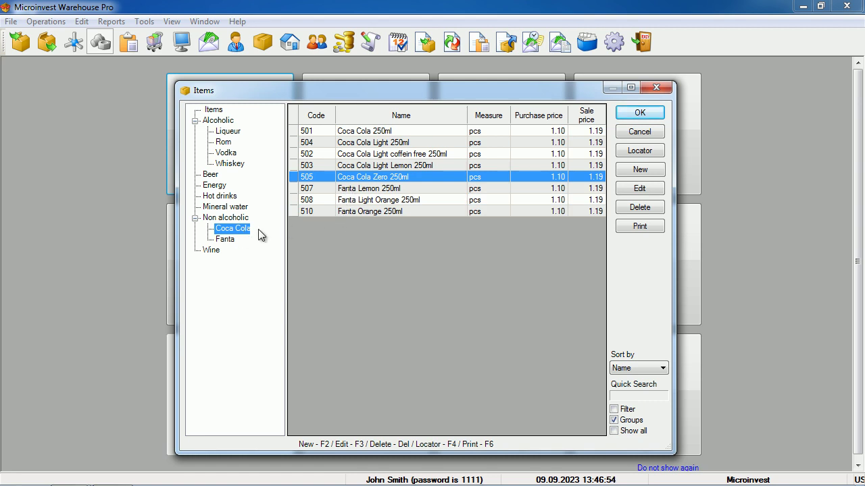
# - Drag Fanta Lemon, Light Orange and Orange from Coca Cola onto the Fanta group
pyautogui.click(220, 240)
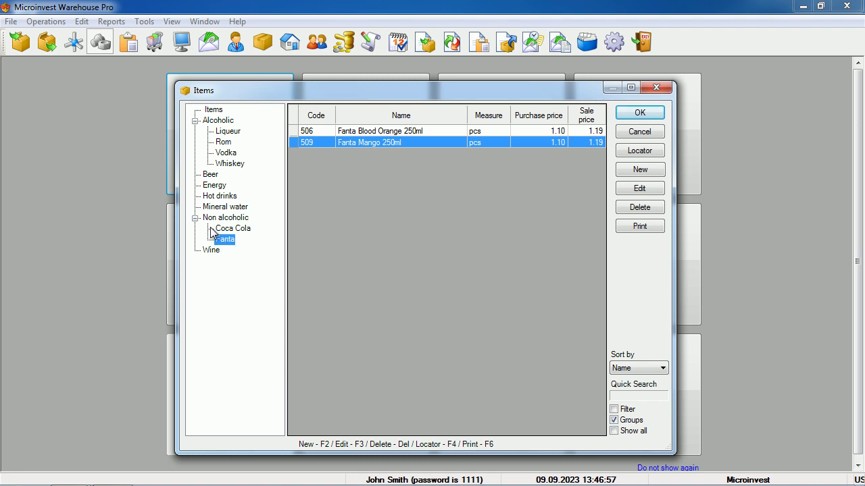
pyautogui.click(226, 231)
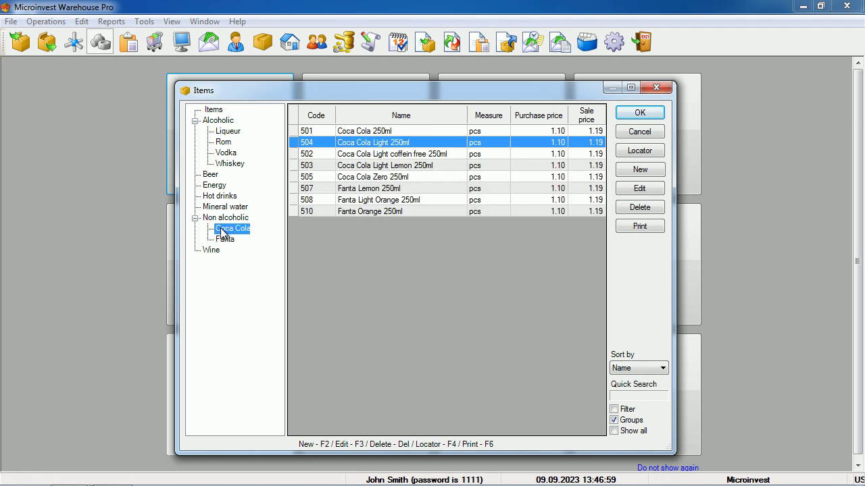
pyautogui.click(363, 189)
pyautogui.keyDown('shift'); pyautogui.click(360, 200); pyautogui.keyUp('shift')
pyautogui.keyDown('shift'); pyautogui.click(358, 215); pyautogui.keyUp('shift')
pyautogui.moveTo(358, 214); pyautogui.dragTo(227, 243)
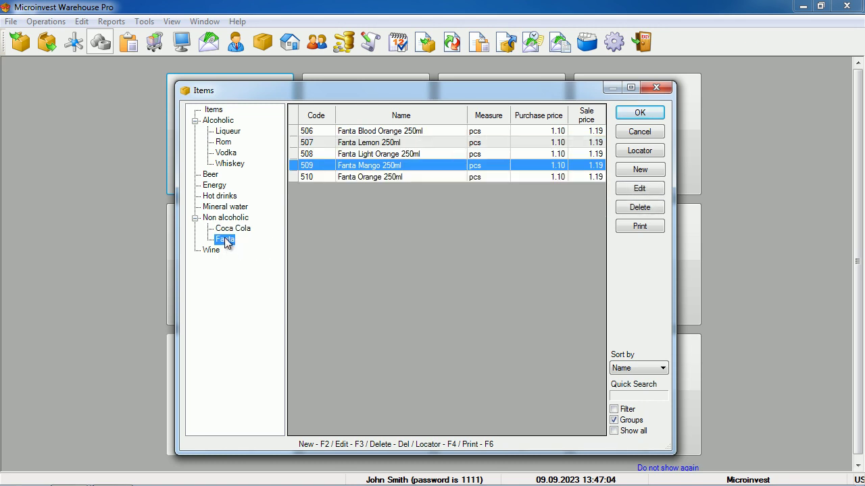
# - Jump from Alcoholic to the Hot drinks group and enter 'h' as the quick search
pyautogui.click(221, 121)
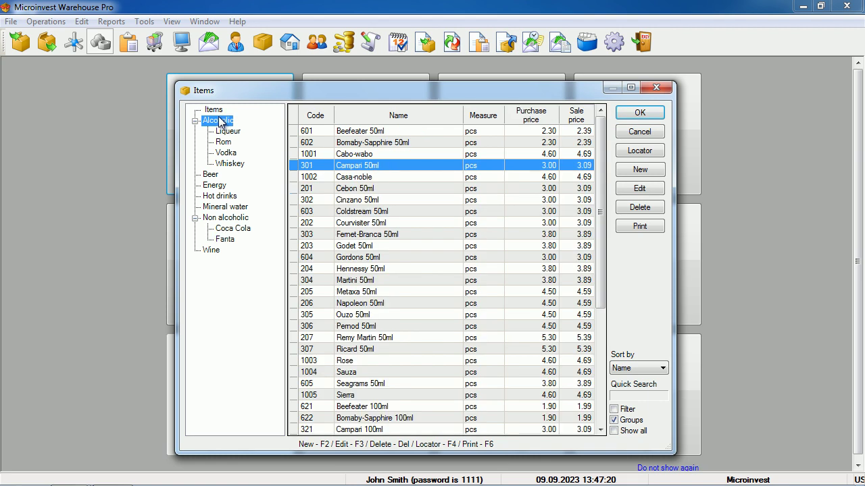
pyautogui.press('h')
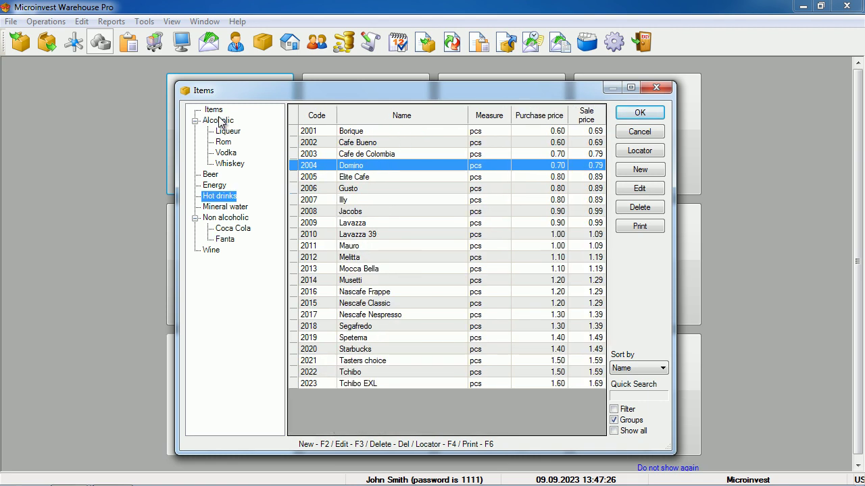
pyautogui.moveTo(285, 90); pyautogui.dragTo(272, 83)
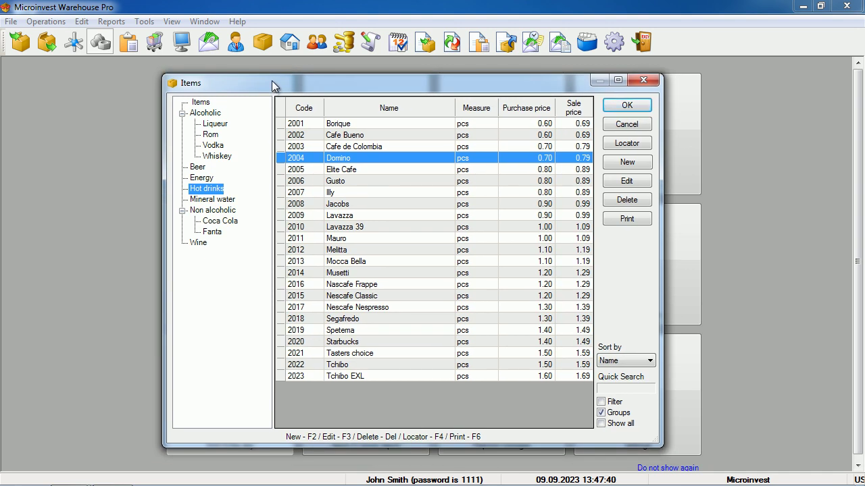
pyautogui.click(344, 172)
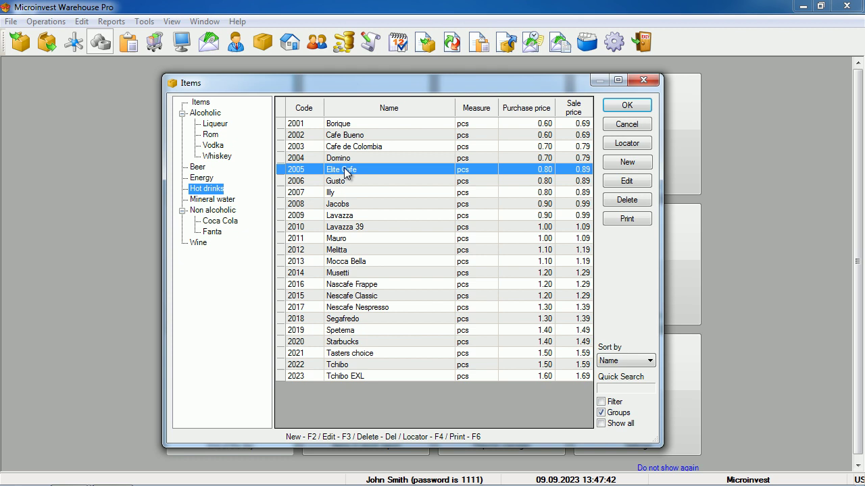
pyautogui.write('h')
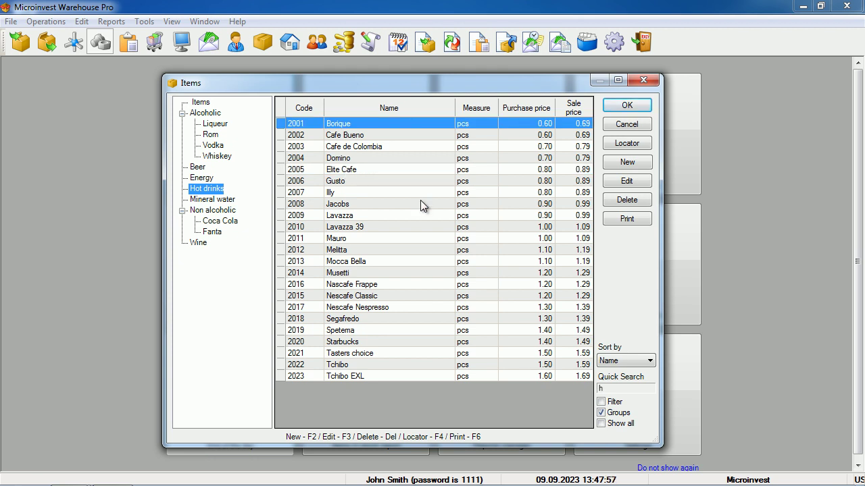
# - Turn off grouping, enable Filter to show only 'h' matches, then clear the search
pyautogui.click(619, 414)
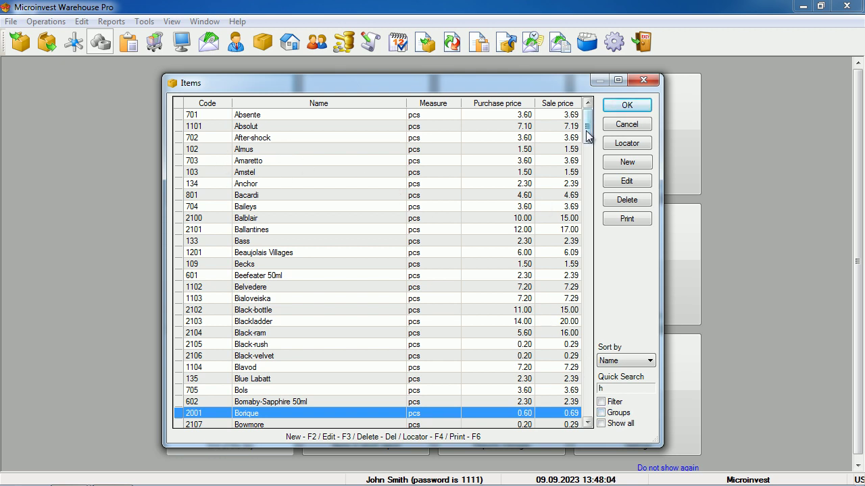
pyautogui.moveTo(586, 128); pyautogui.dragTo(586, 370)
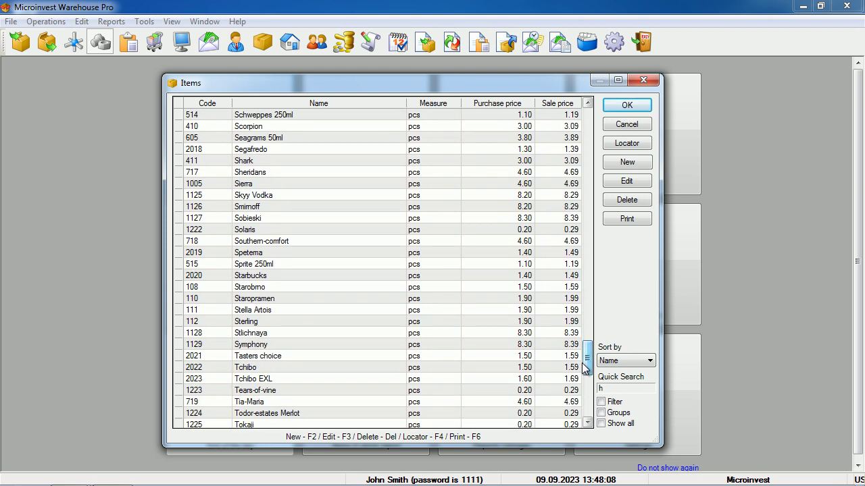
pyautogui.click(602, 402)
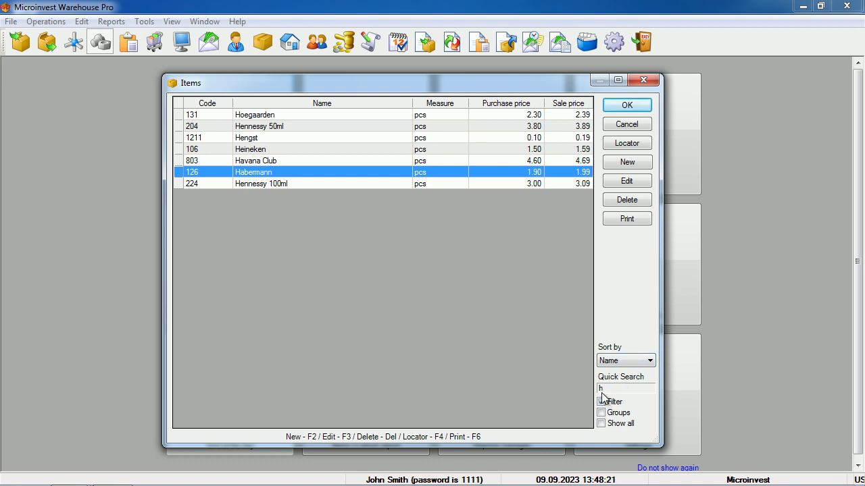
pyautogui.press('BackSpace')
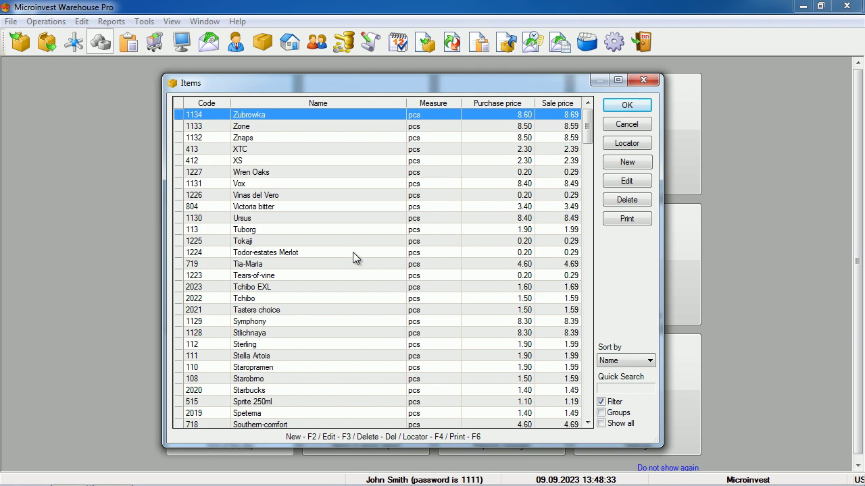
# - Re-sort the list by name, then code, ending sorted by purchase price
pyautogui.click(318, 104)
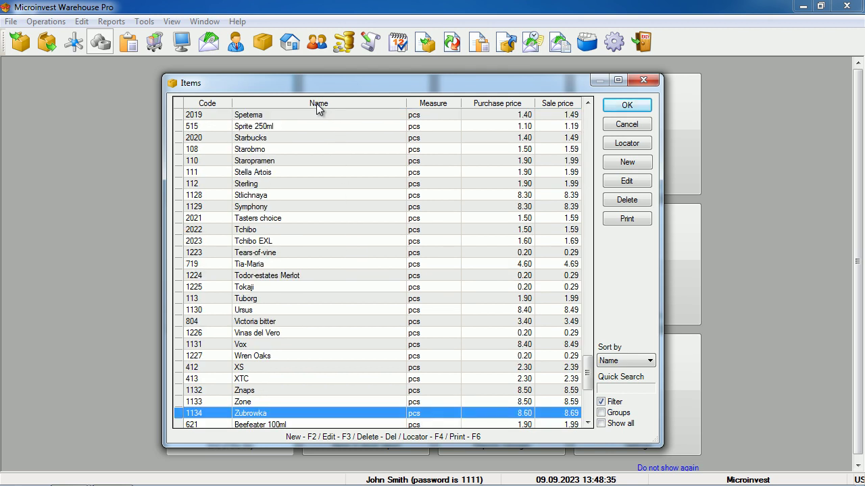
pyautogui.click(206, 103)
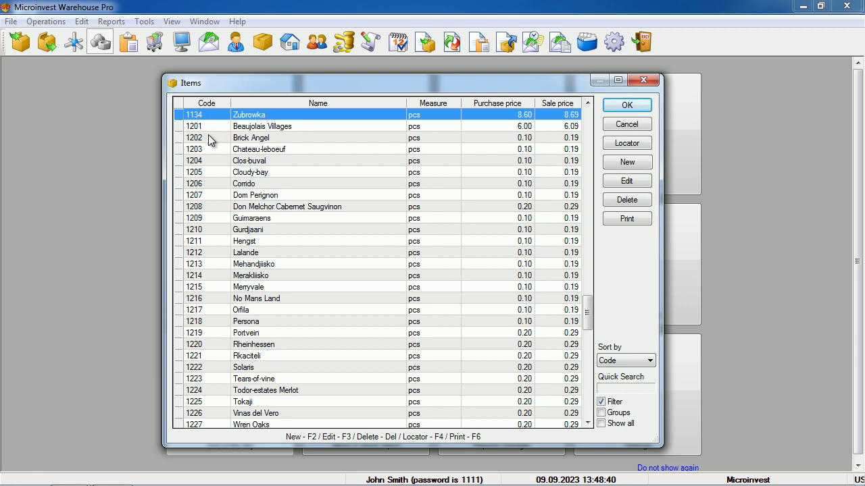
pyautogui.click(214, 103)
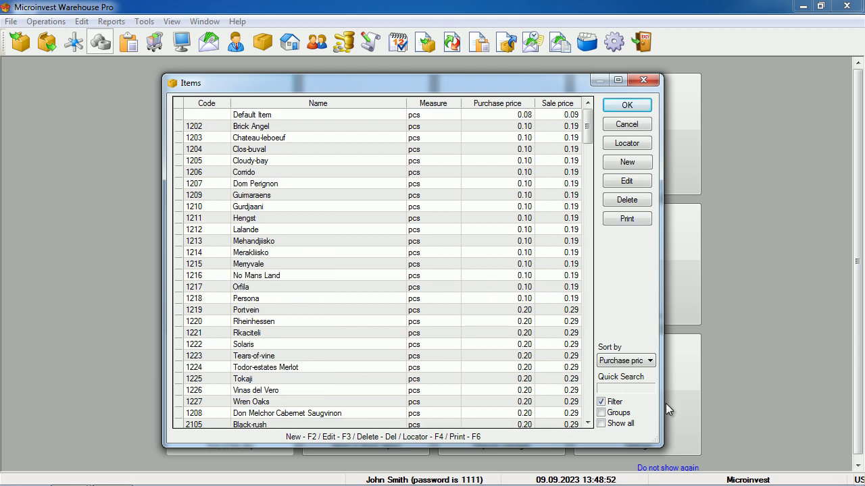
# - Turn grouping back on and add a Barcode column to the items list
pyautogui.click(601, 413)
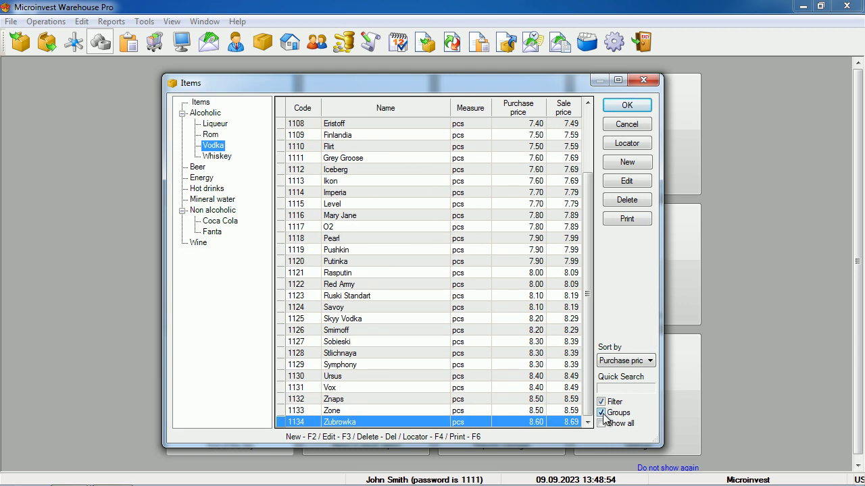
pyautogui.rightClick(418, 105)
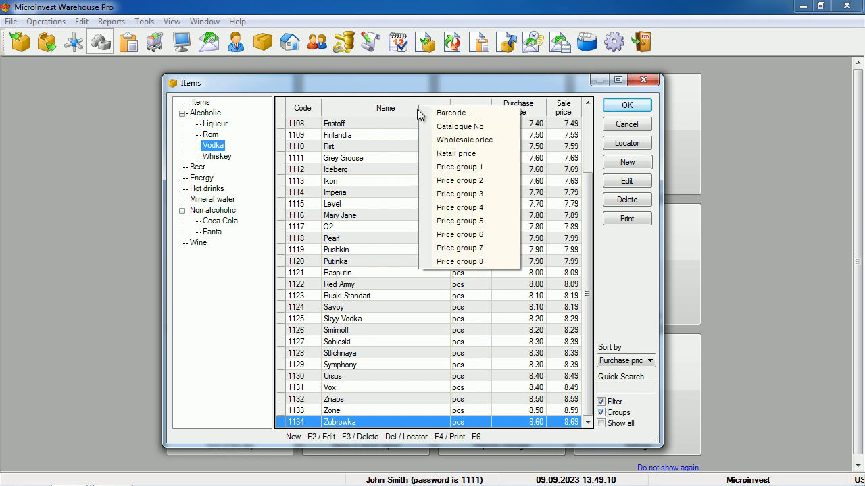
pyautogui.click(428, 112)
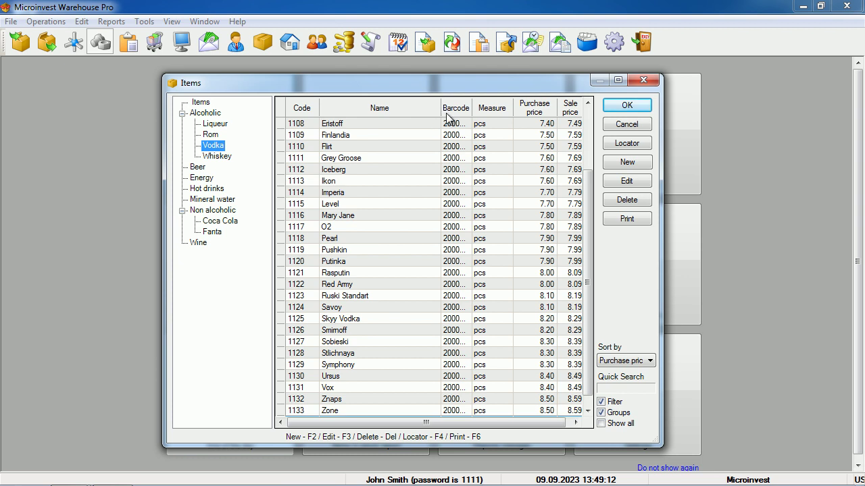
# - Widen the items window, auto-fit columns so full barcodes show, then close with OK
pyautogui.moveTo(158, 158); pyautogui.dragTo(38, 158)
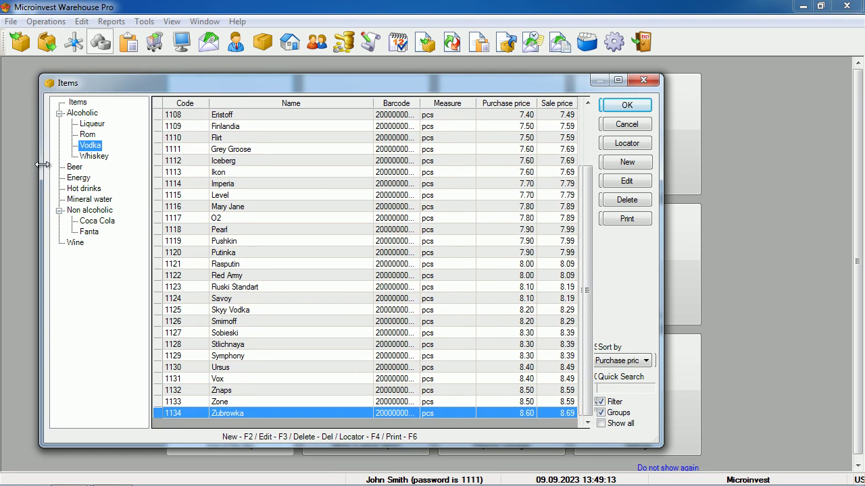
pyautogui.doubleClick(423, 104)
pyautogui.moveTo(370, 104); pyautogui.dragTo(346, 106)
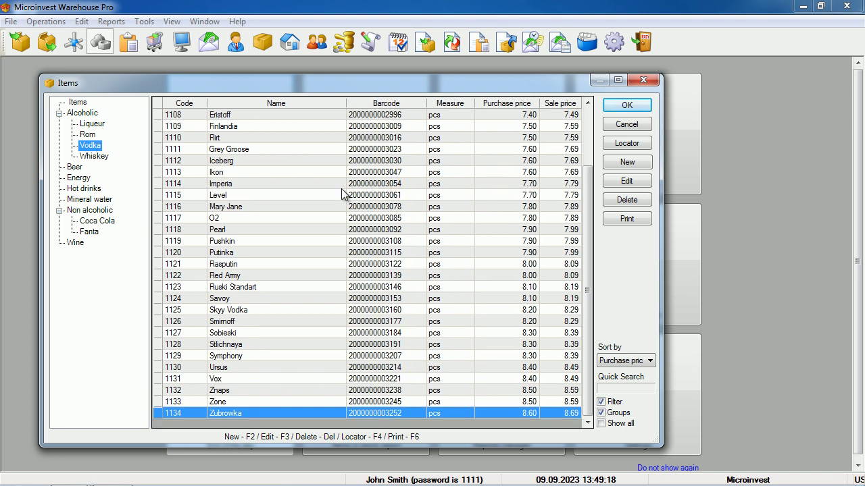
pyautogui.click(617, 106)
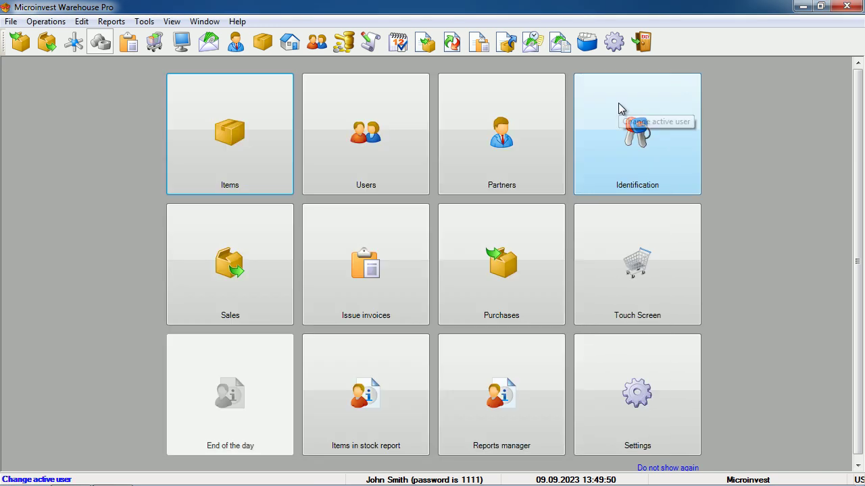